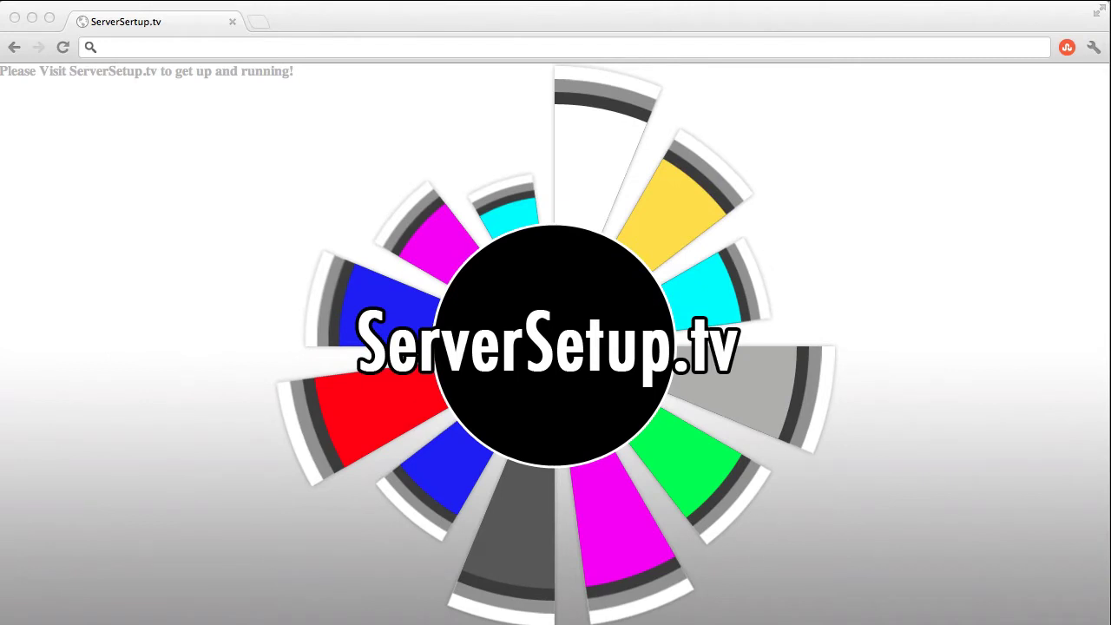
Open the router's administration page at 192.168.1.1.
{"action": "left_click", "coordinate": [175, 48]}
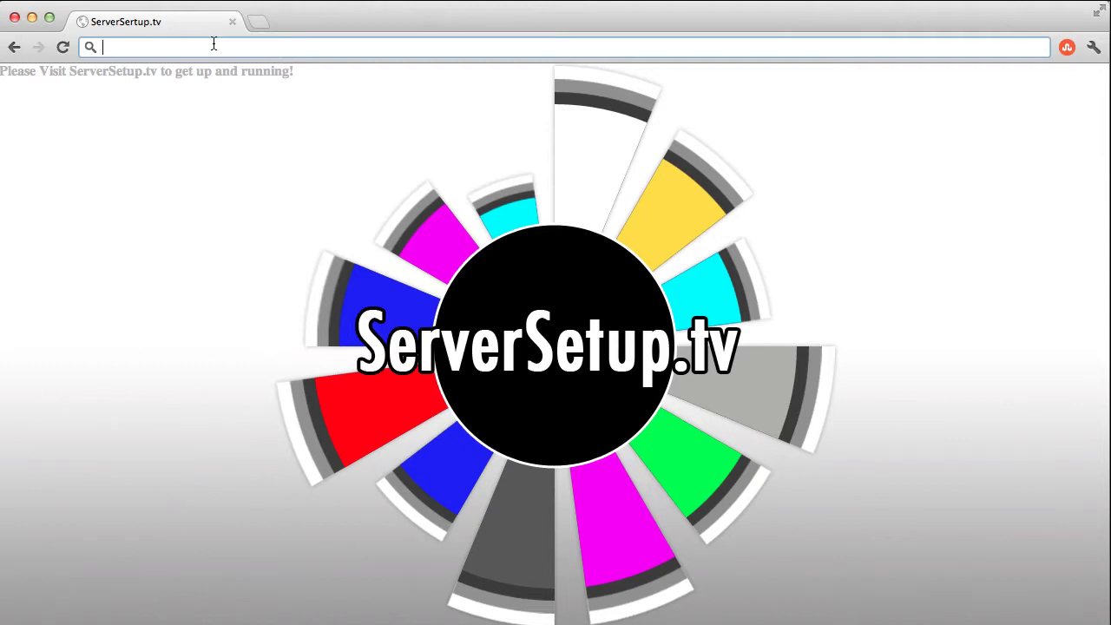
{"action": "type", "text": "192"}
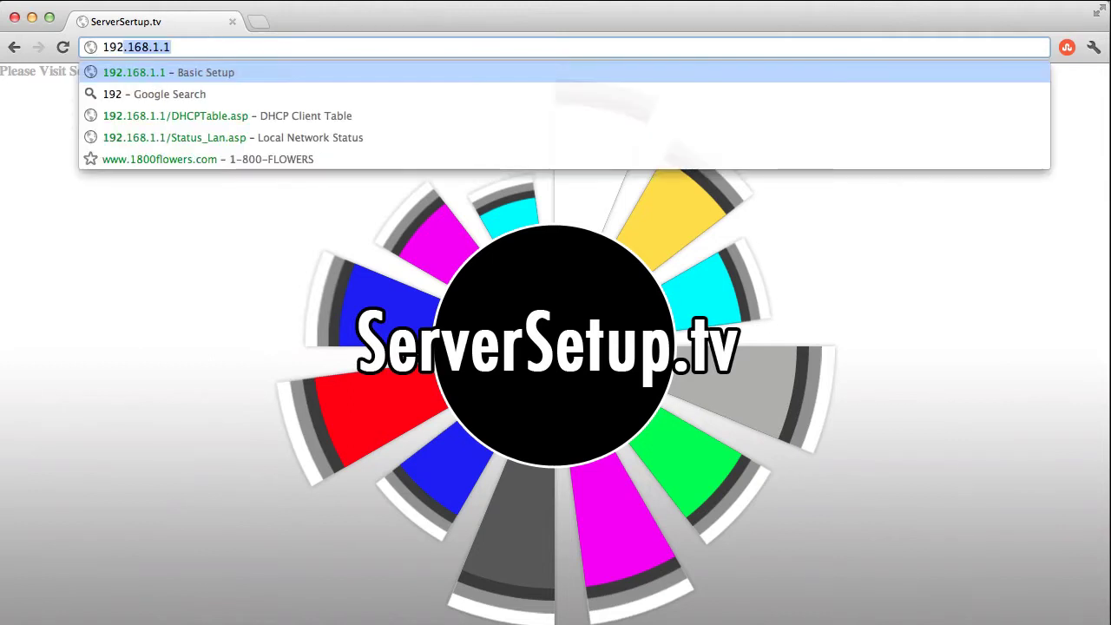
{"action": "type", "text": ".168."}
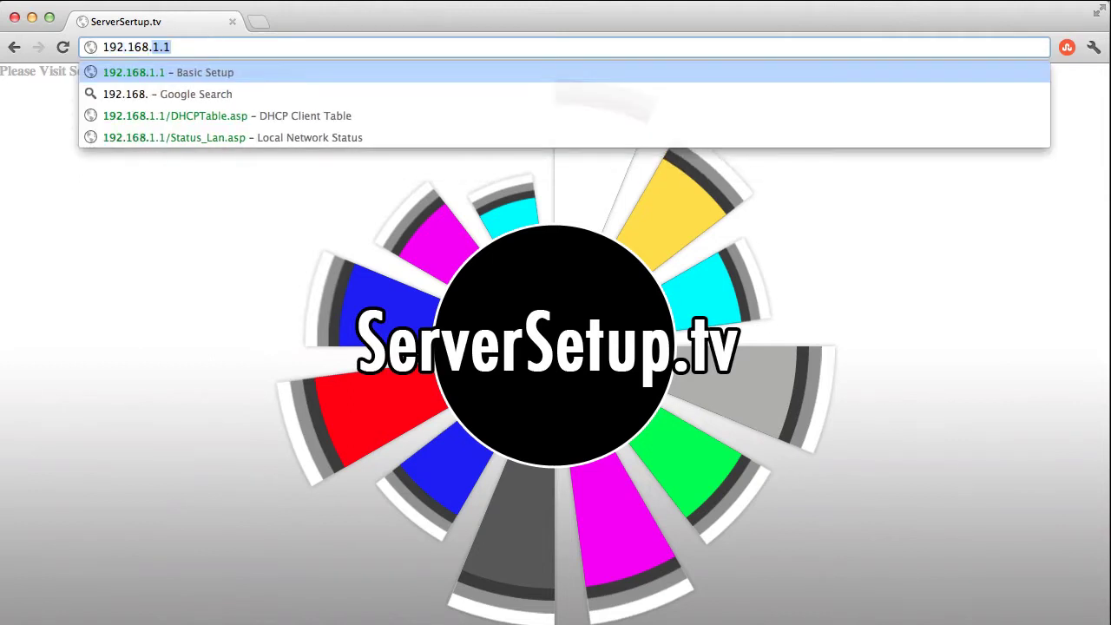
{"action": "type", "text": "1.1"}
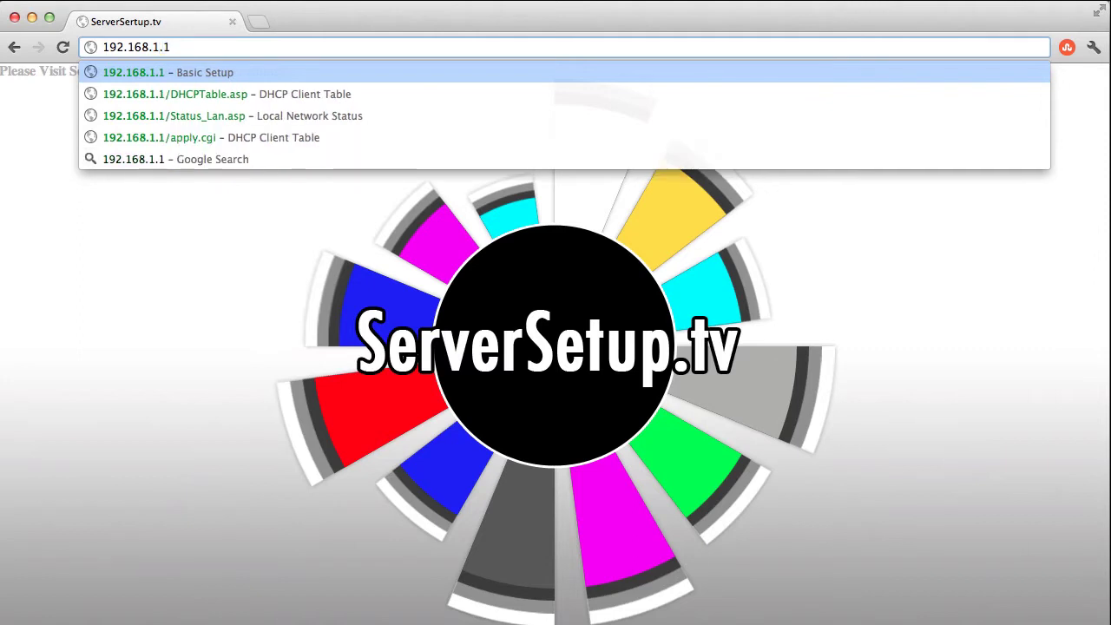
{"action": "key", "text": "Return"}
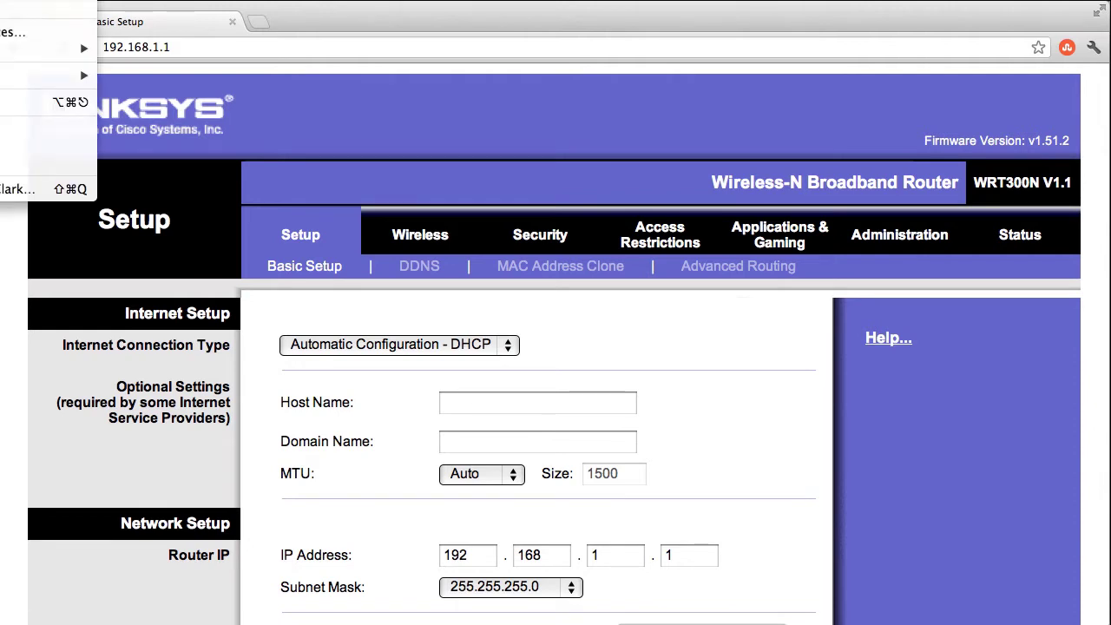
Open the Mac's System Report and show the network details of the Built-in Ethernet service.
{"action": "left_click", "coordinate": [35, 0]}
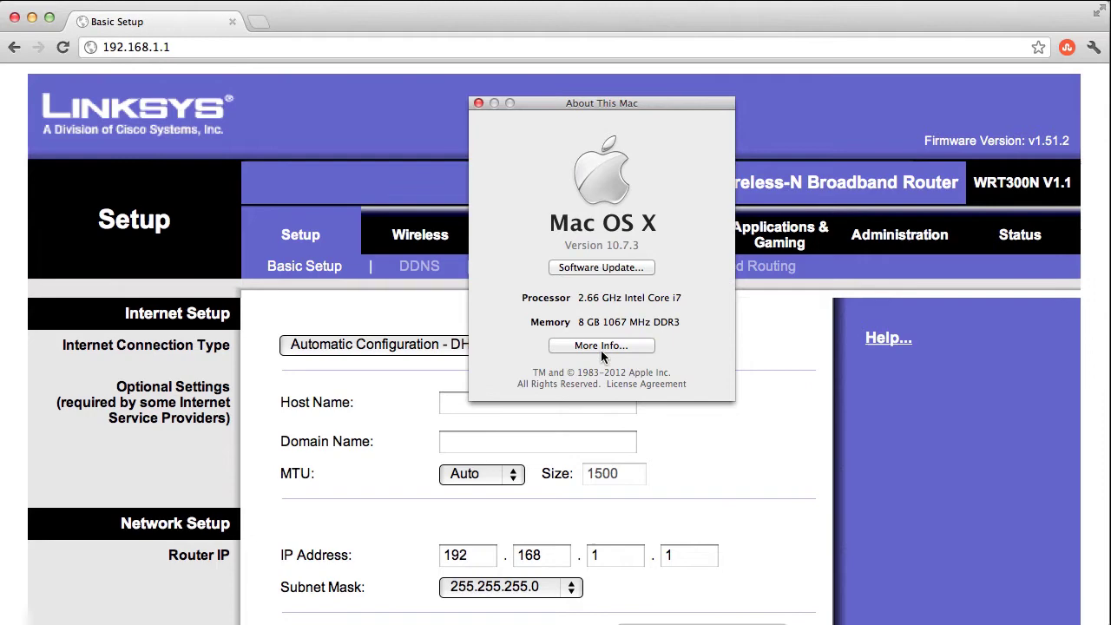
{"action": "left_click", "coordinate": [625, 346]}
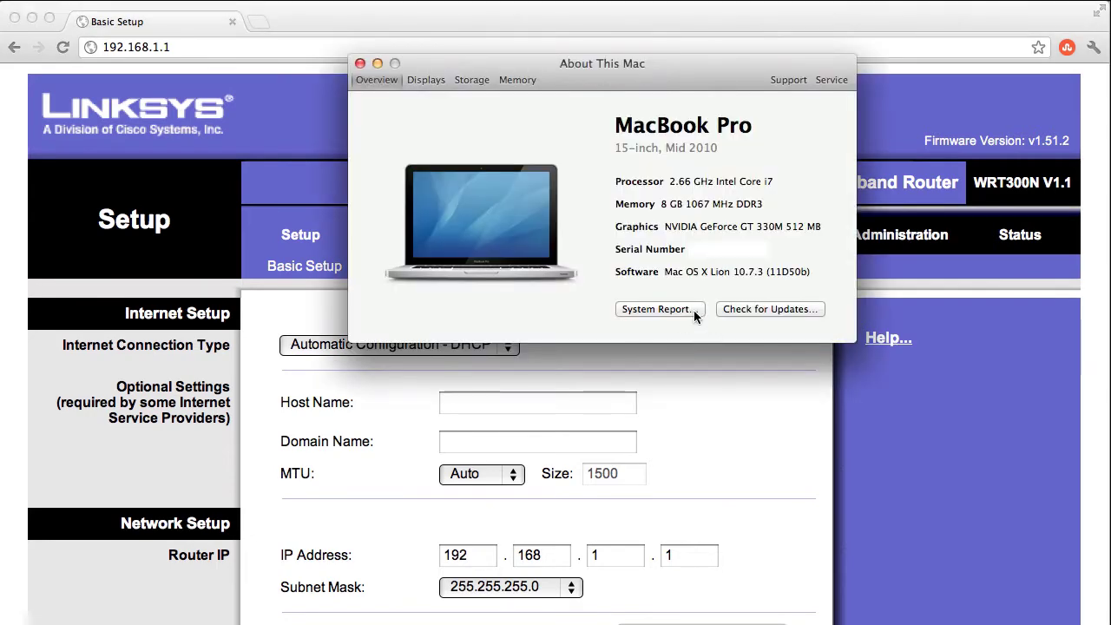
{"action": "left_click", "coordinate": [666, 309]}
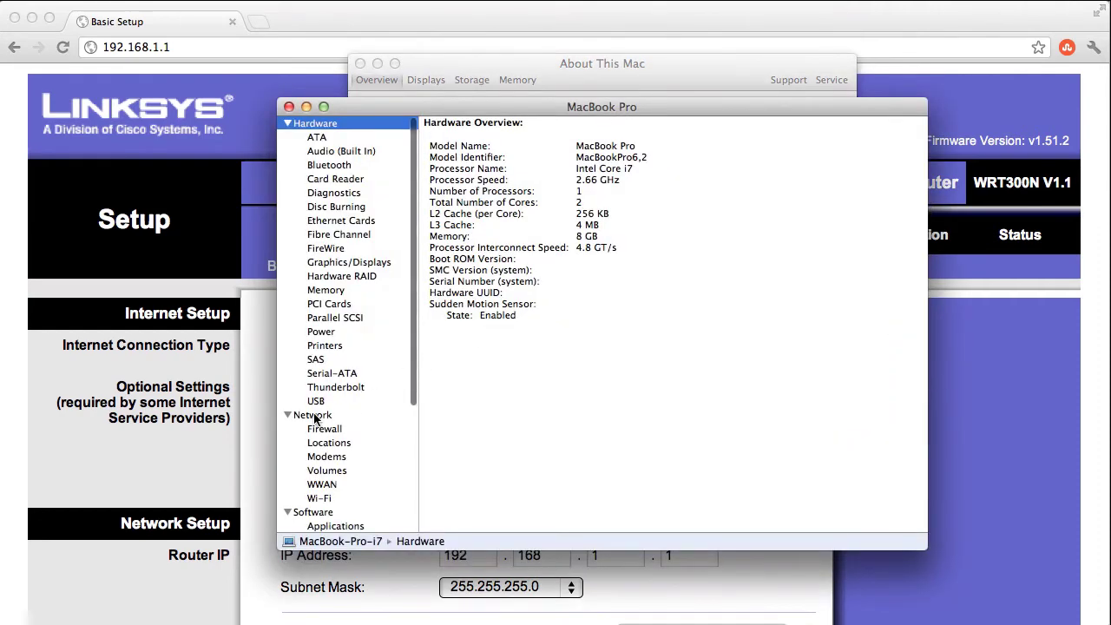
{"action": "left_click", "coordinate": [312, 415]}
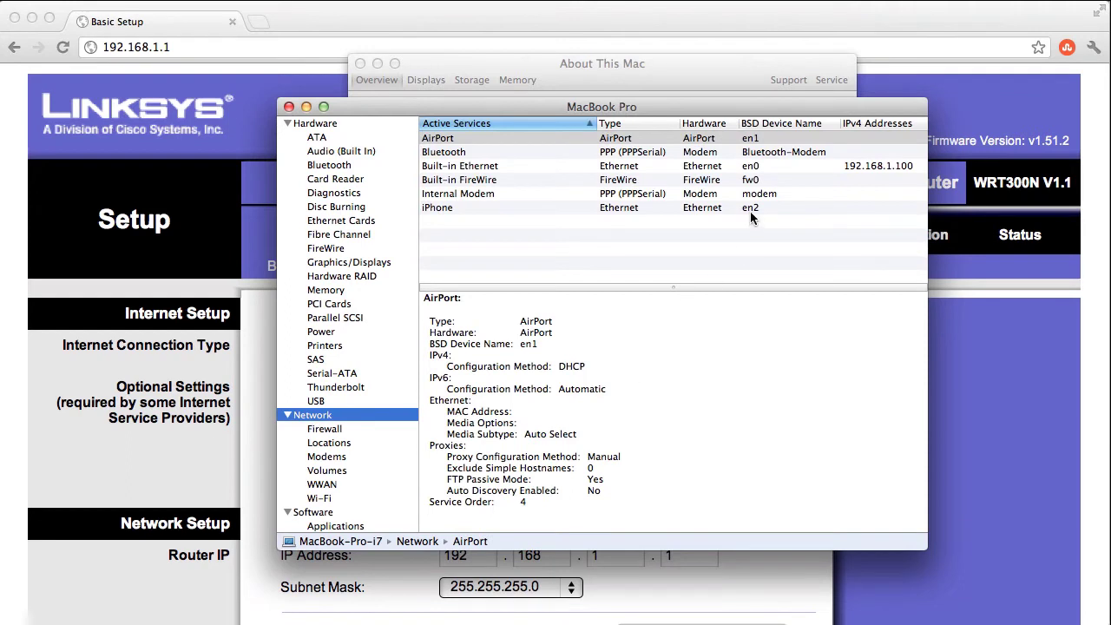
{"action": "left_click", "coordinate": [475, 169]}
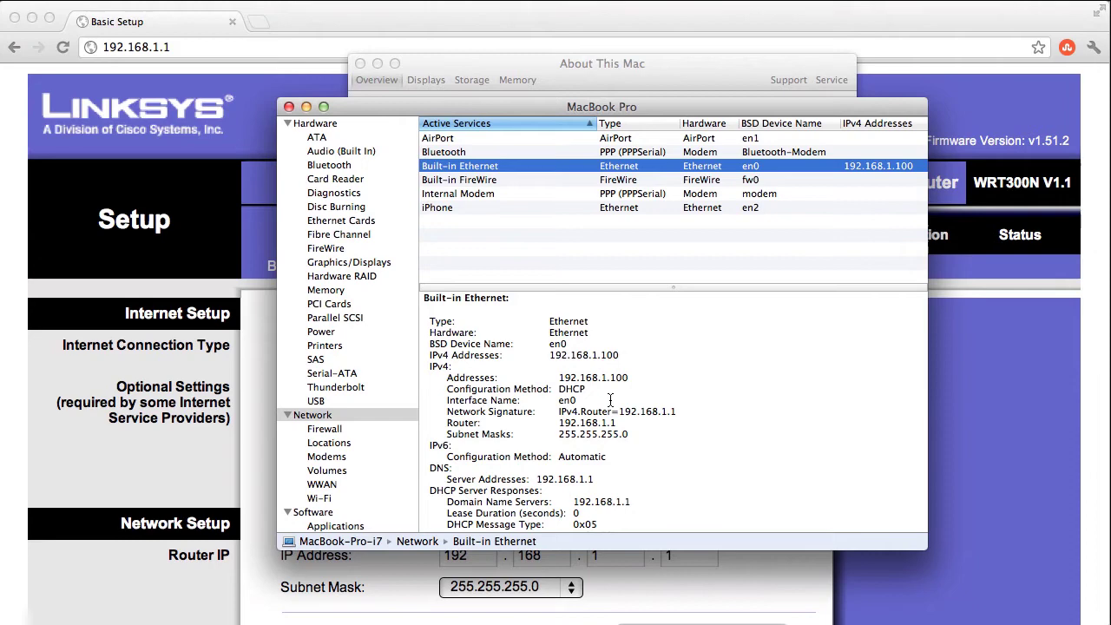
Look up the router address and the computer's IPv4 address in the Built-in Ethernet details.
{"action": "scroll", "coordinate": [607, 419], "scroll_direction": "down", "scroll_amount": 2}
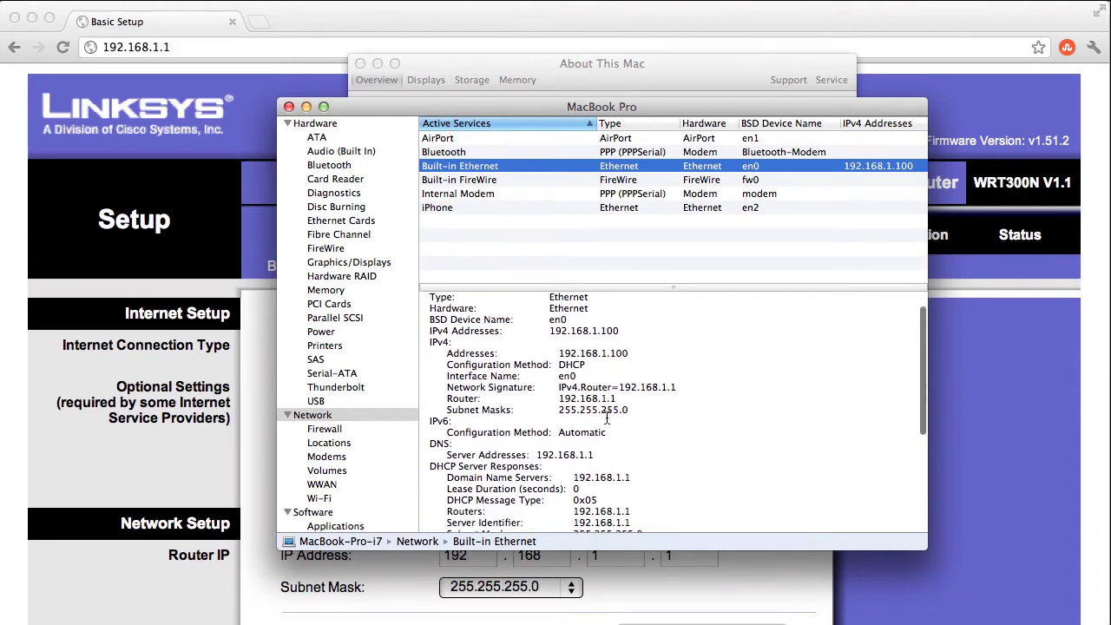
{"action": "left_click_drag", "start_coordinate": [573, 515], "coordinate": [636, 515]}
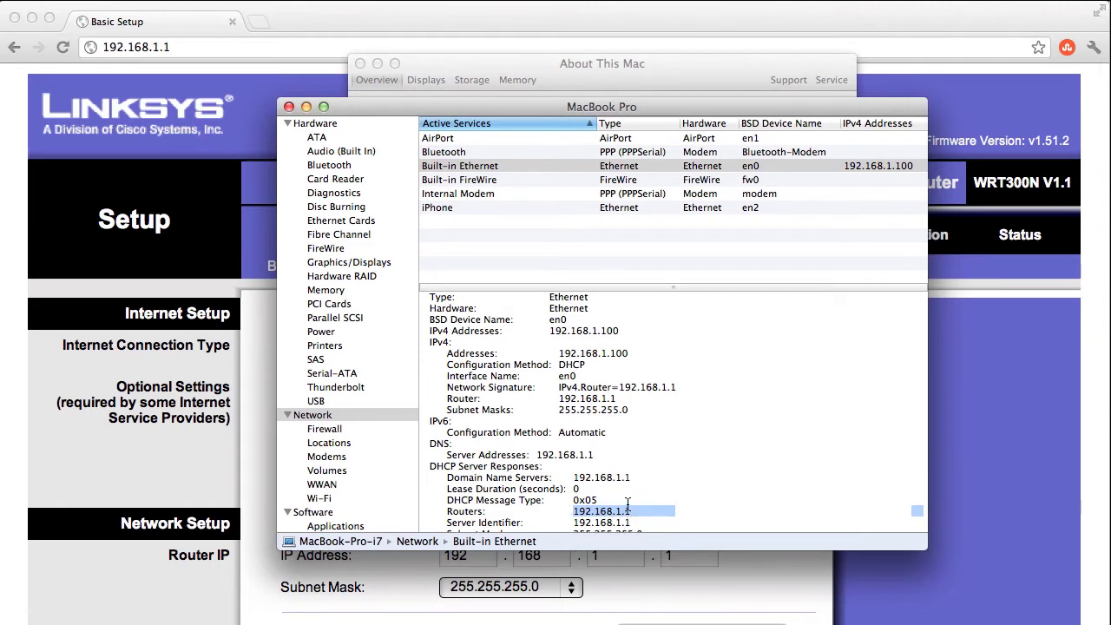
{"action": "scroll", "coordinate": [620, 404], "scroll_direction": "up", "scroll_amount": 2}
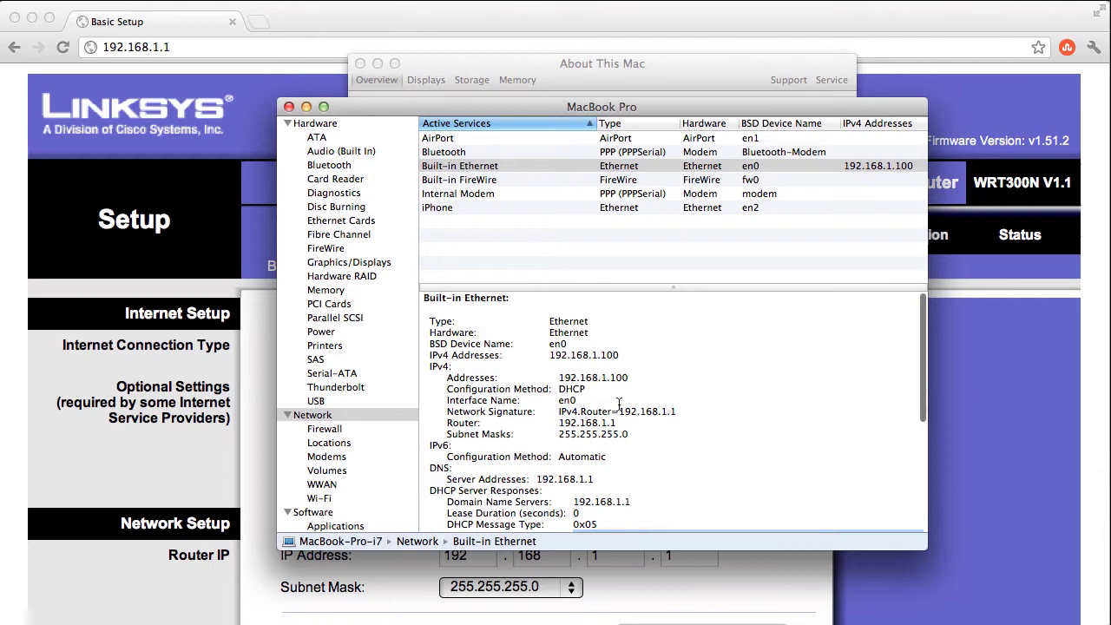
{"action": "left_click_drag", "start_coordinate": [543, 355], "coordinate": [618, 355]}
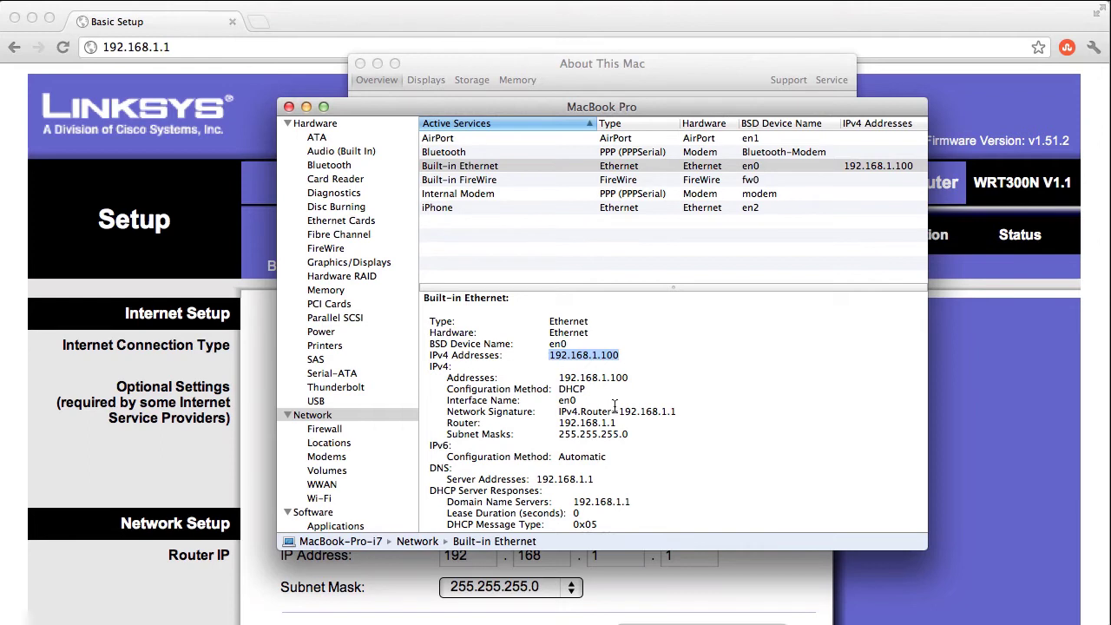
{"action": "scroll", "coordinate": [614, 406], "scroll_direction": "down", "scroll_amount": 1}
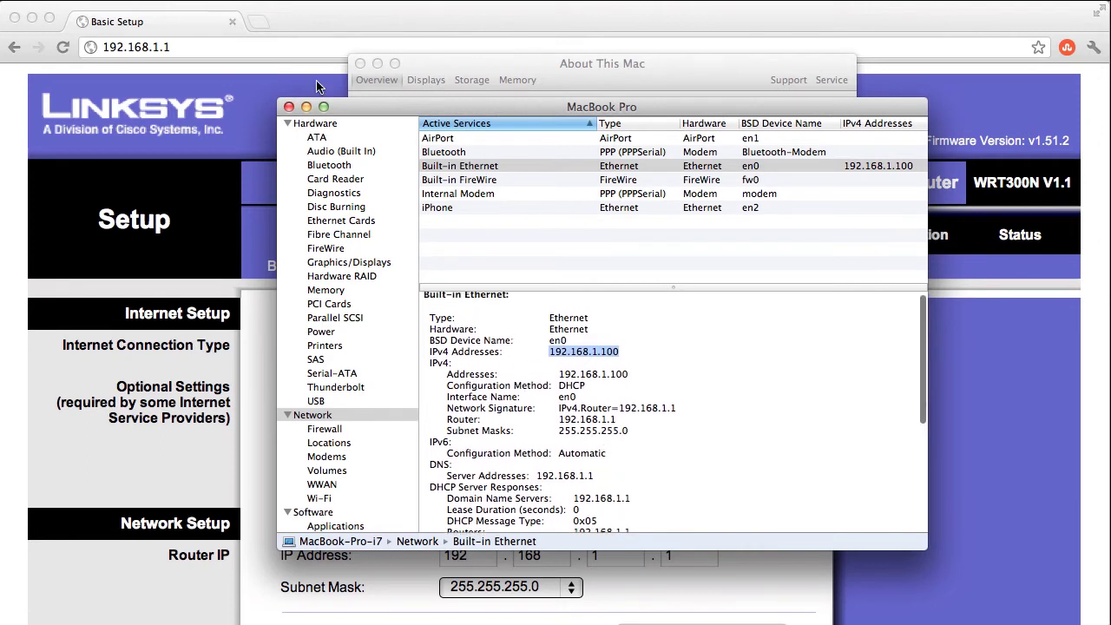
Return to the router page in the browser and open the Single Port Forwarding settings under Applications & Gaming.
{"action": "left_click", "coordinate": [247, 46]}
{"action": "left_click", "coordinate": [247, 46]}
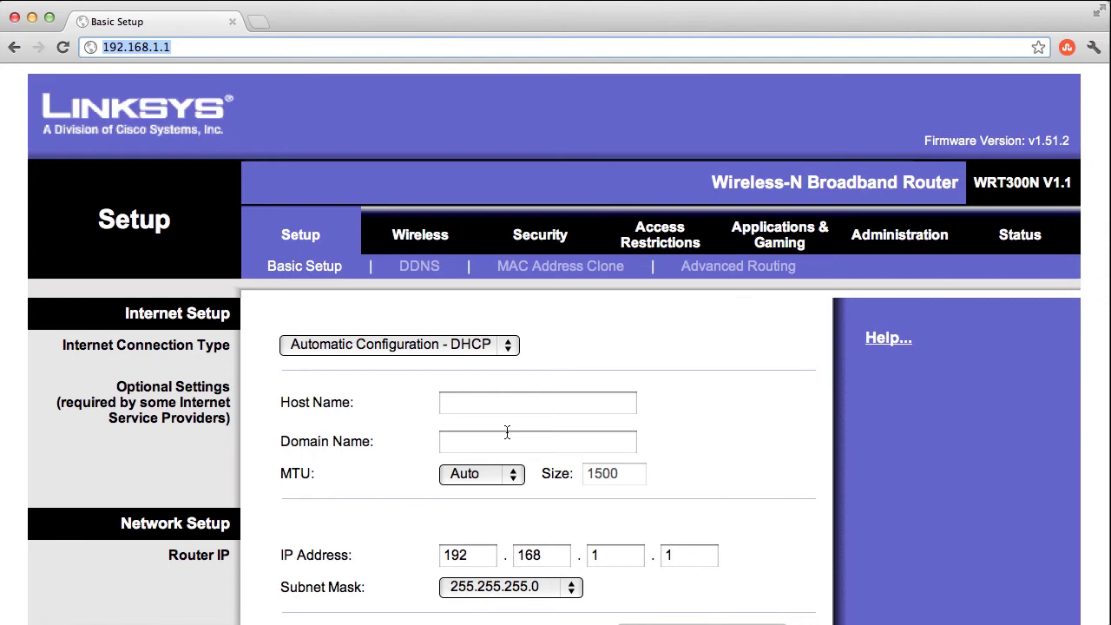
{"action": "left_click", "coordinate": [779, 239]}
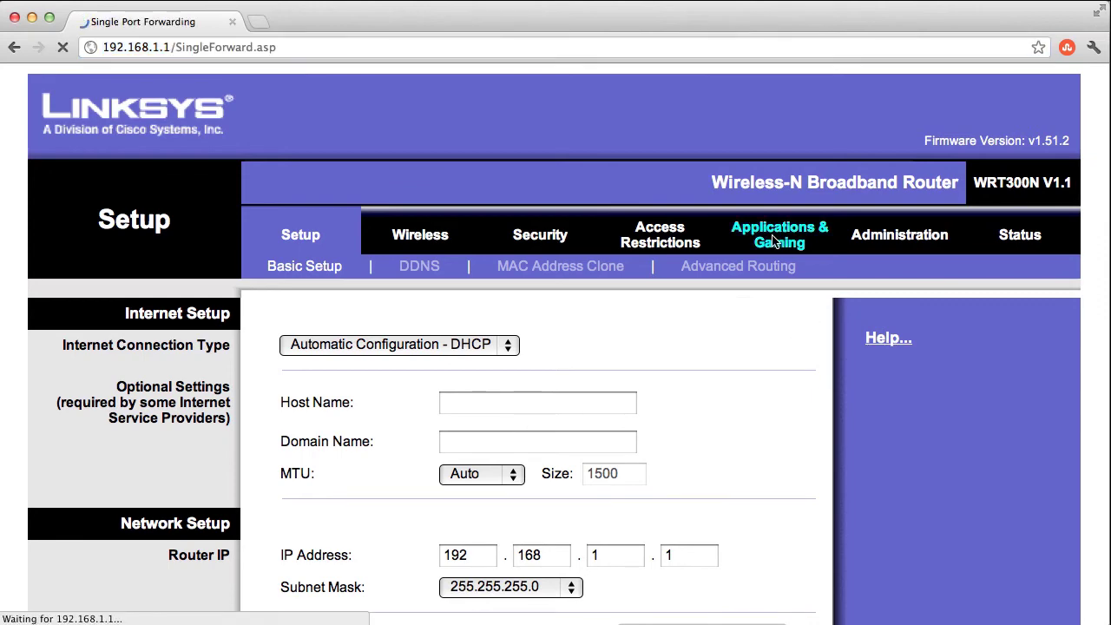
{"action": "scroll", "coordinate": [354, 430], "scroll_direction": "down", "scroll_amount": 4}
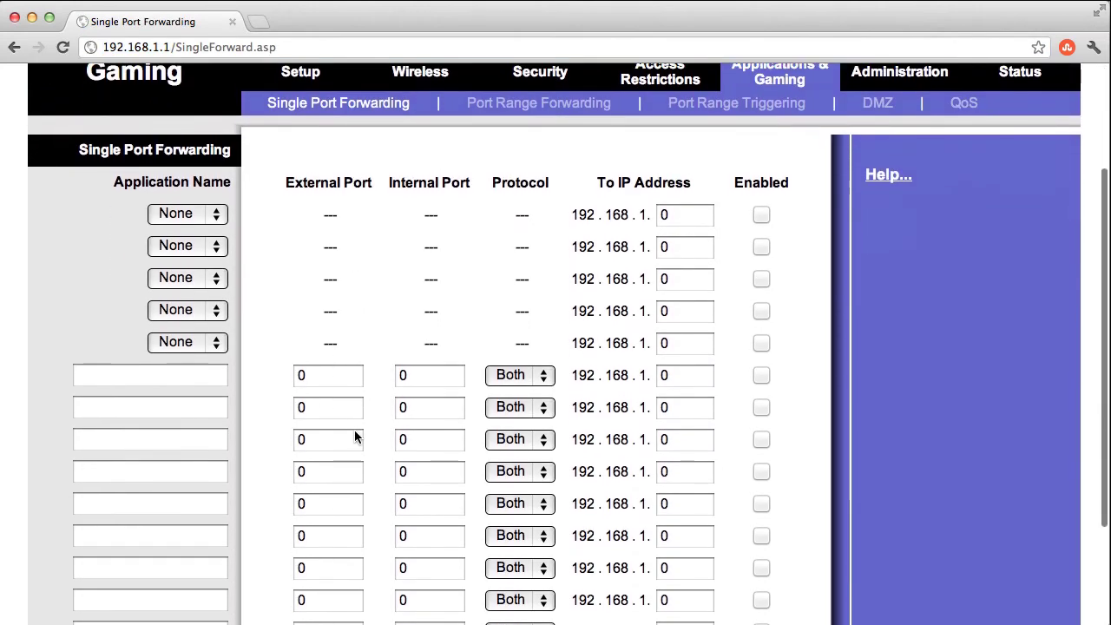
In the first blank custom row, enter Minecraft as the application name and set the external port to 25565.
{"action": "left_click", "coordinate": [163, 376]}
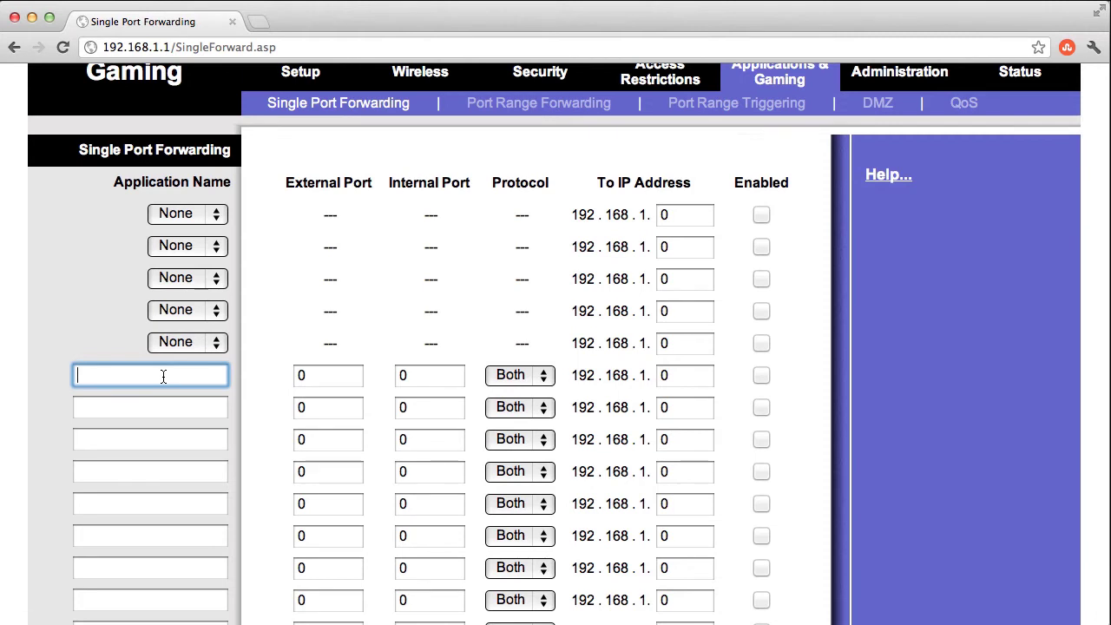
{"action": "type", "text": "Minecraft"}
{"action": "key", "text": "Tab"}
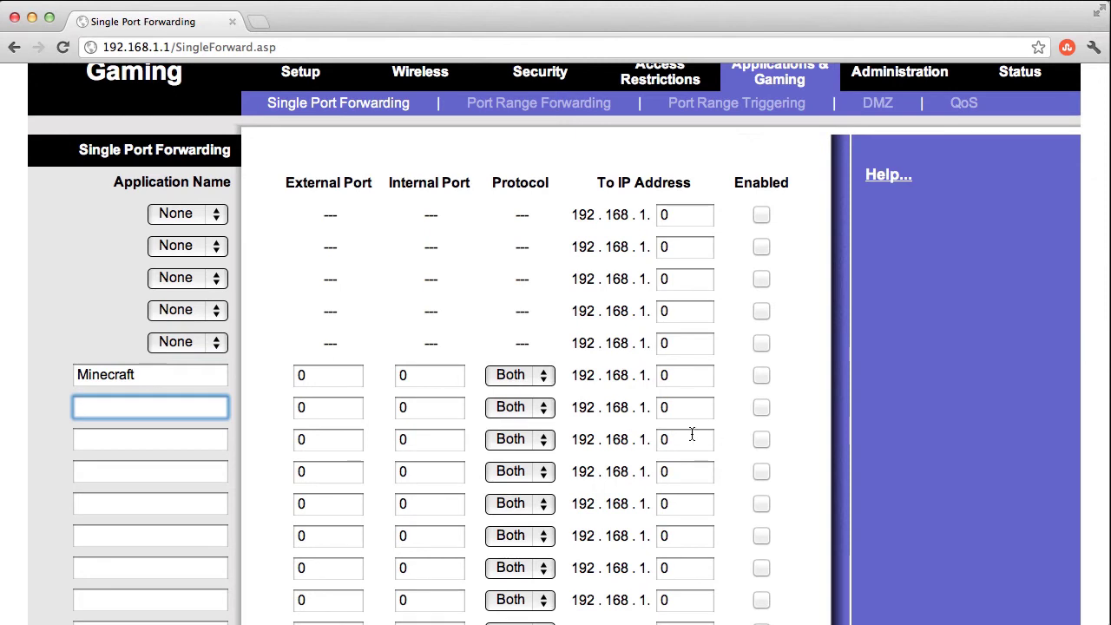
{"action": "left_click", "coordinate": [344, 382]}
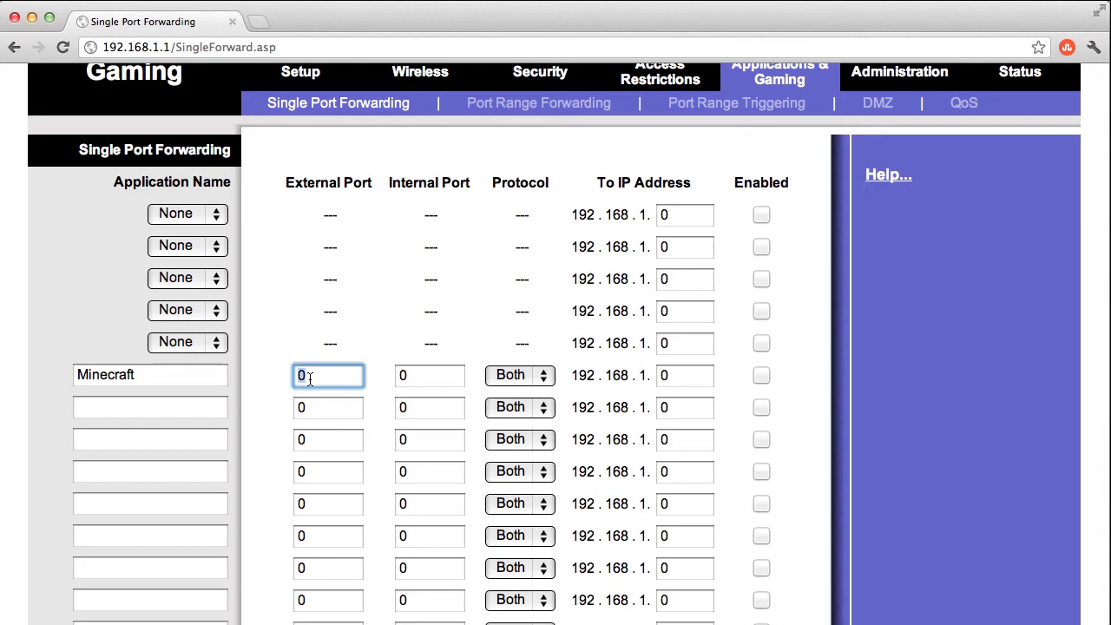
{"action": "type", "text": "25565"}
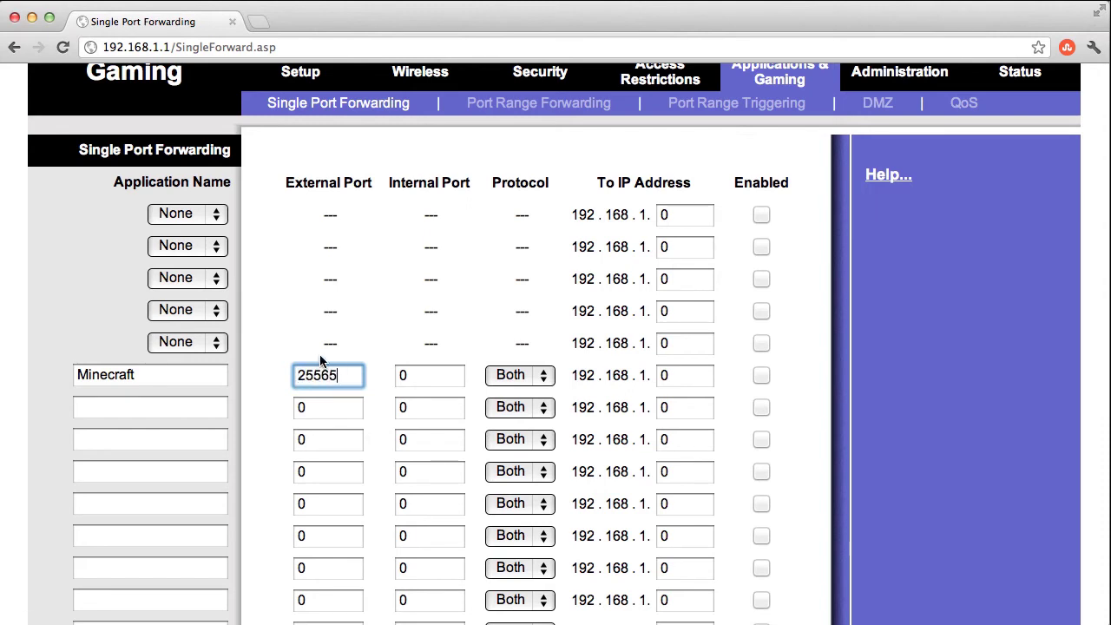
{"action": "left_click_drag", "start_coordinate": [339, 375], "coordinate": [293, 375]}
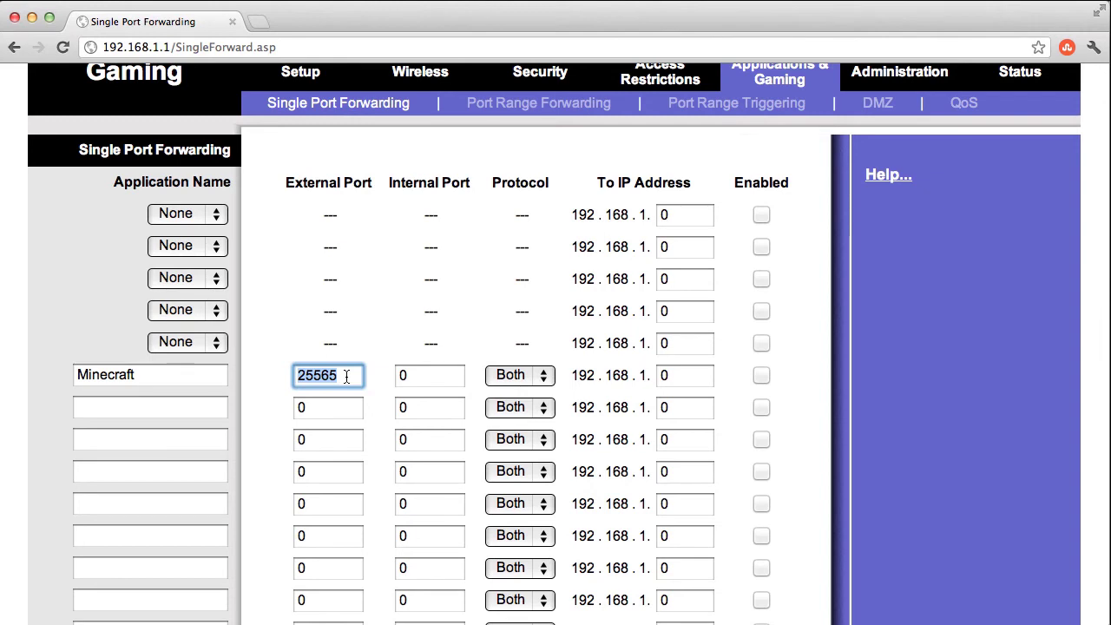
Set the Minecraft rule's internal port to 25565 and its protocol to TCP.
{"action": "left_click", "coordinate": [426, 375]}
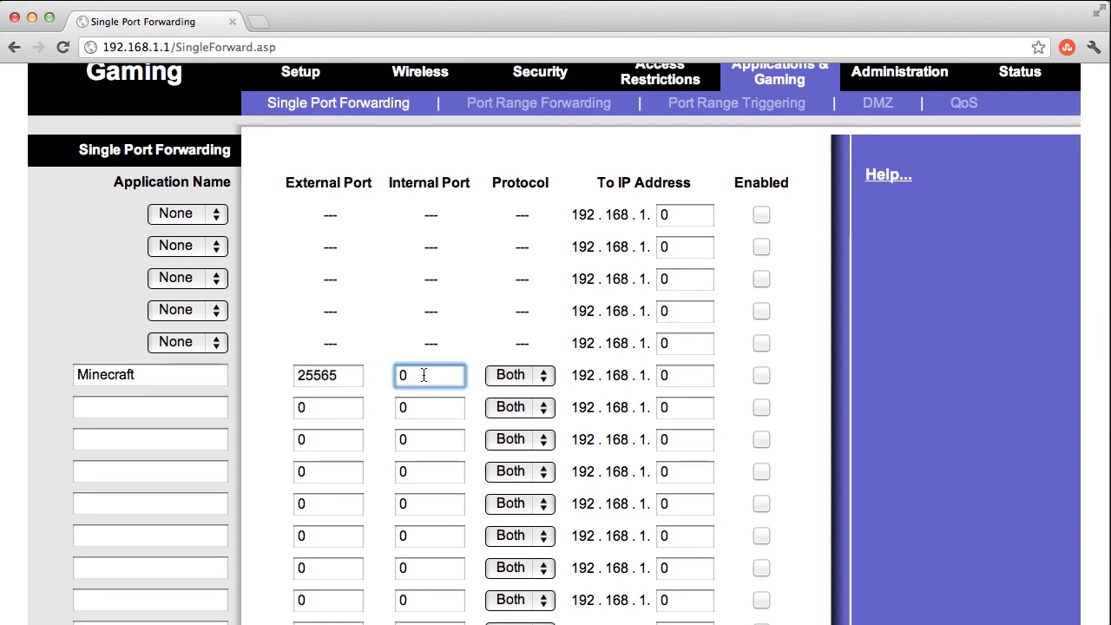
{"action": "double_click", "coordinate": [420, 373]}
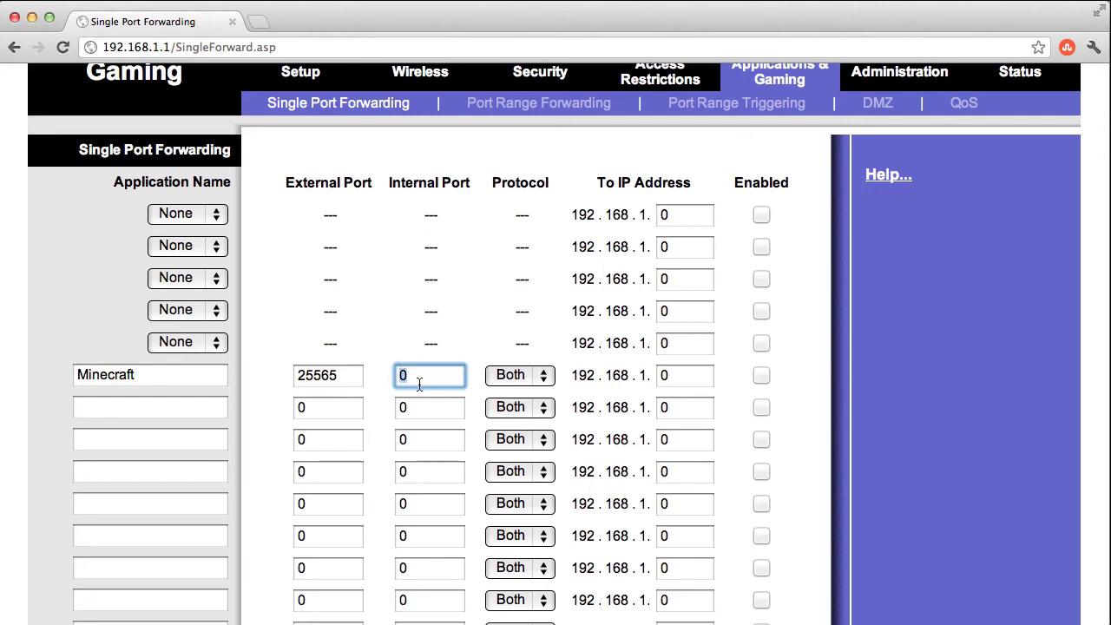
{"action": "type", "text": "25565"}
{"action": "left_click", "coordinate": [476, 375]}
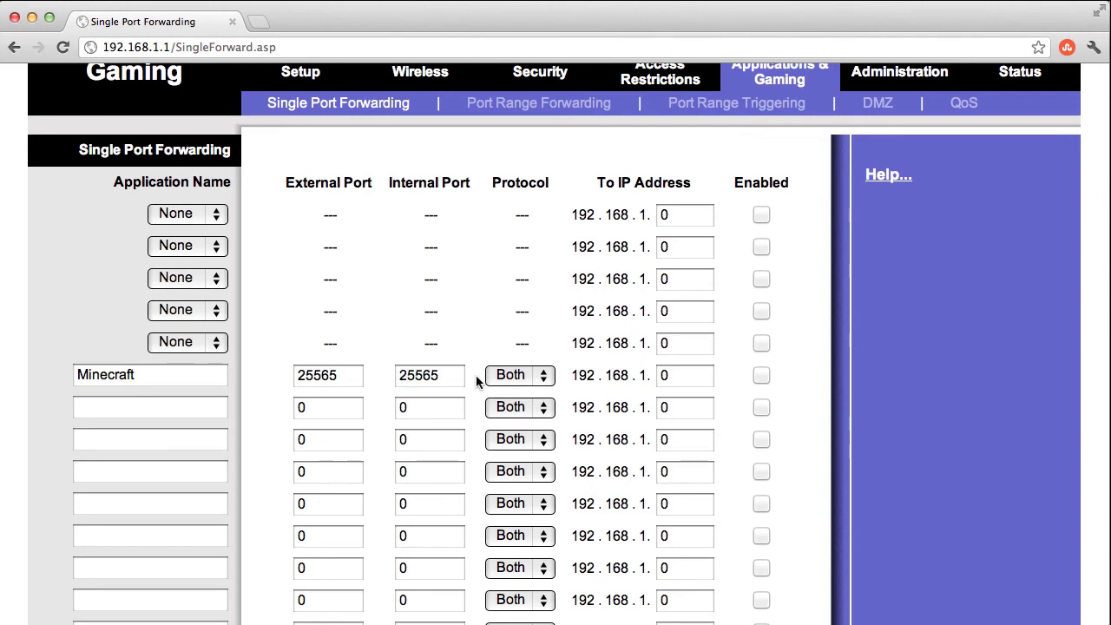
{"action": "left_click", "coordinate": [543, 378]}
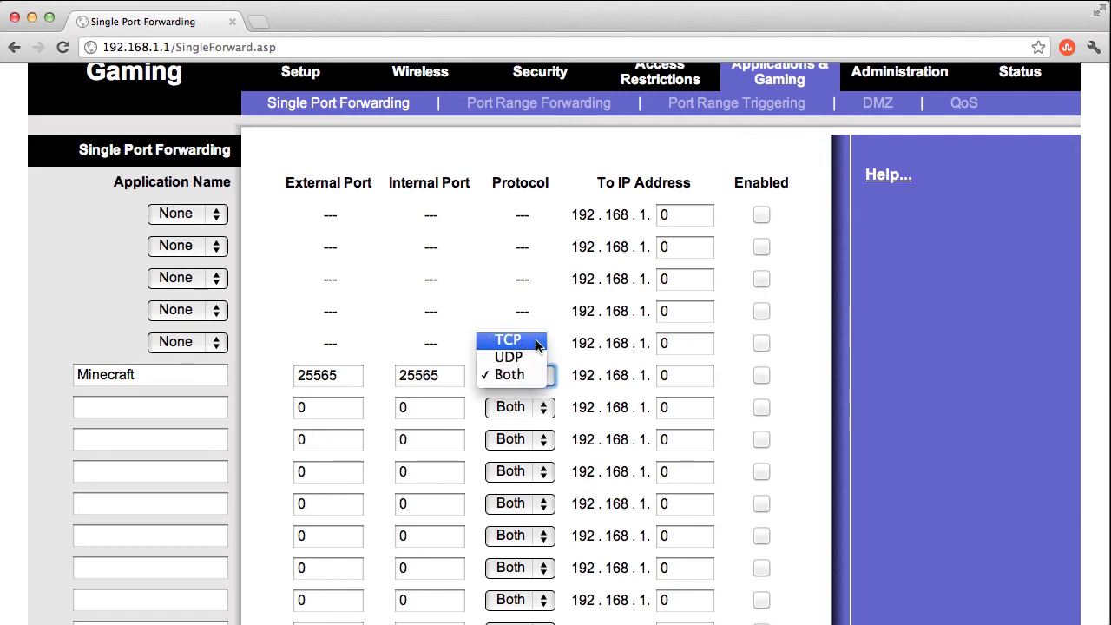
{"action": "left_click", "coordinate": [536, 345]}
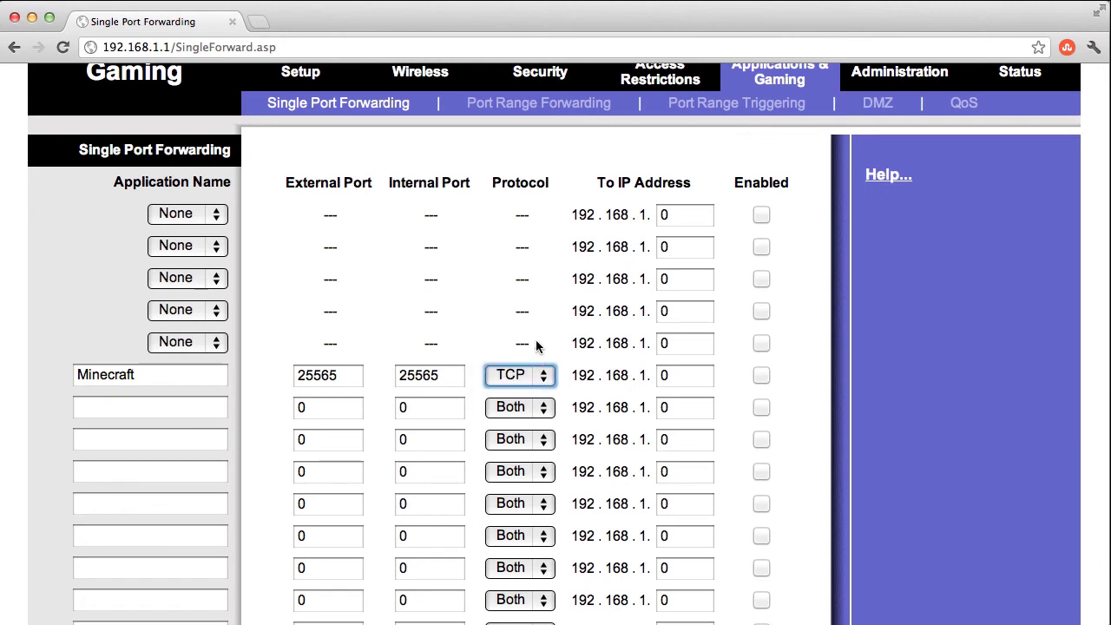
{"action": "left_click", "coordinate": [542, 375]}
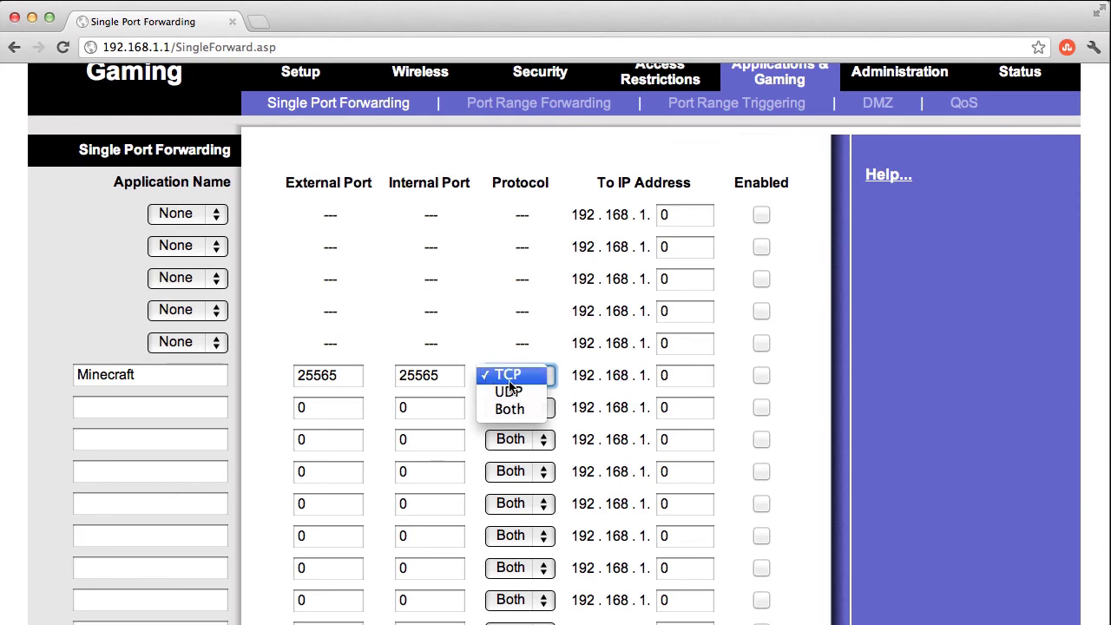
Point the Minecraft rule to IP address 192.168.1.100 and enable it.
{"action": "left_click", "coordinate": [681, 378]}
{"action": "left_click", "coordinate": [682, 379]}
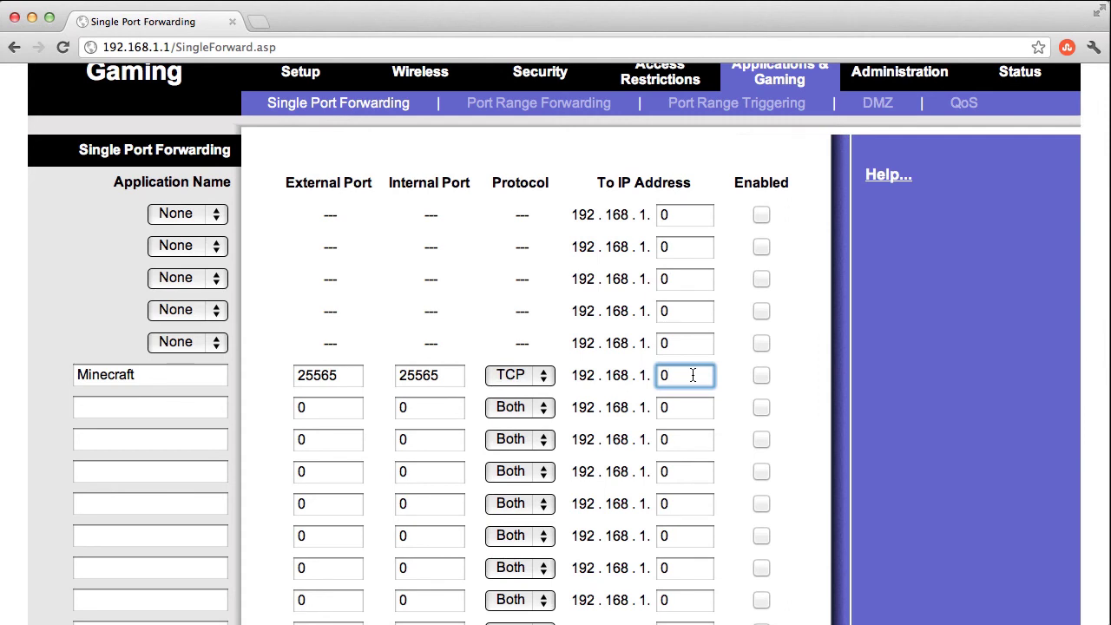
{"action": "left_click_drag", "start_coordinate": [693, 375], "coordinate": [598, 375]}
{"action": "type", "text": "100"}
{"action": "left_click", "coordinate": [762, 375]}
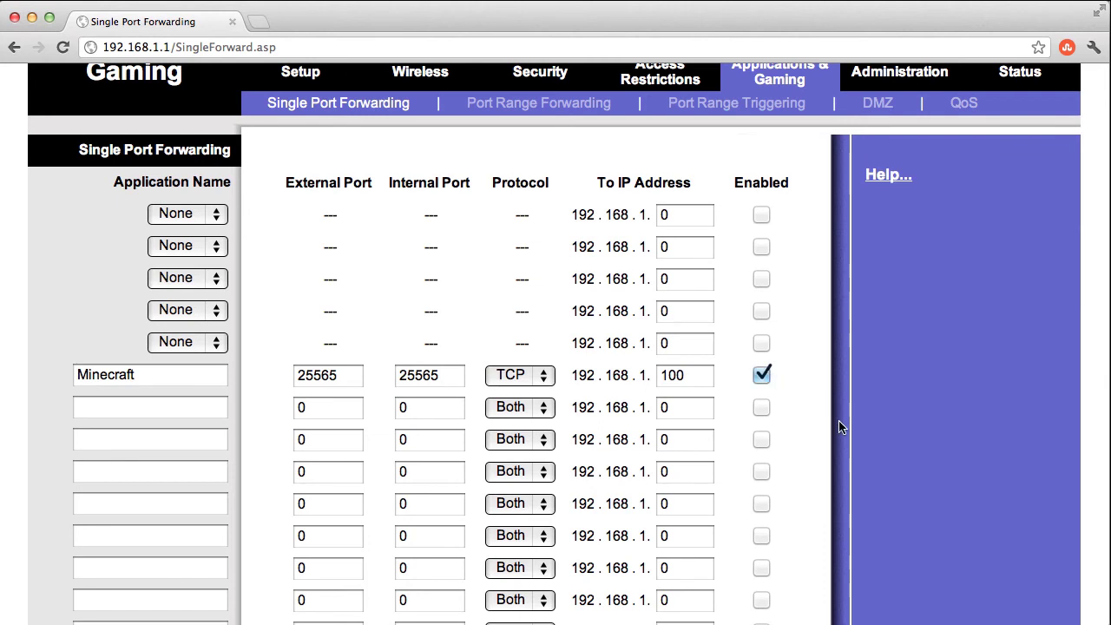
Save the port forwarding settings and continue back to the Single Port Forwarding page.
{"action": "scroll", "coordinate": [839, 426], "scroll_direction": "down", "scroll_amount": 5}
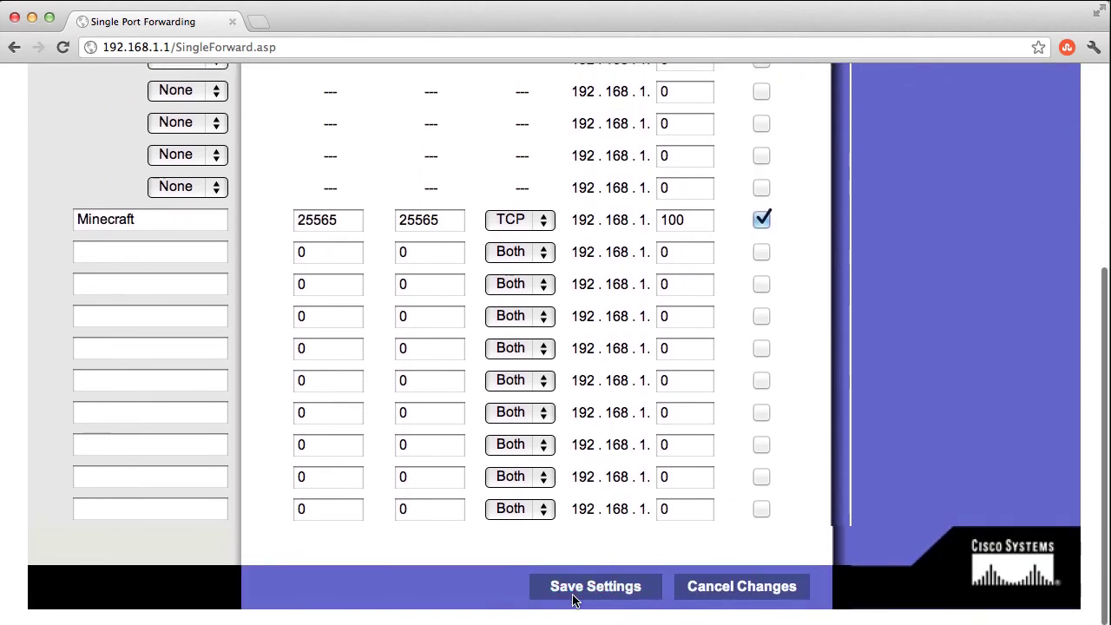
{"action": "left_click", "coordinate": [590, 589]}
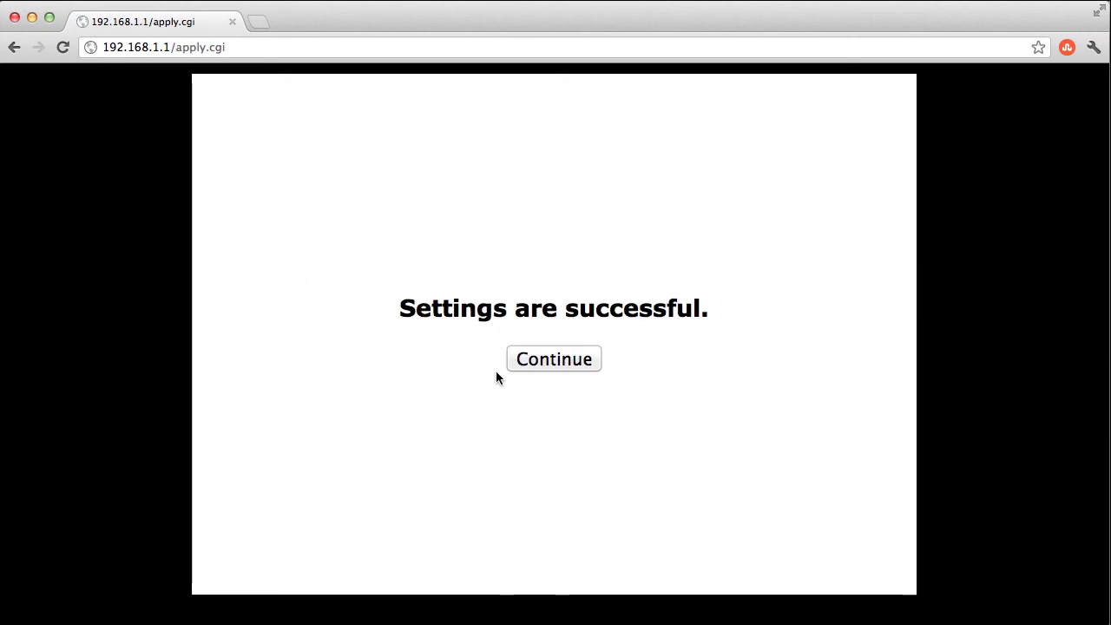
{"action": "left_click", "coordinate": [558, 364]}
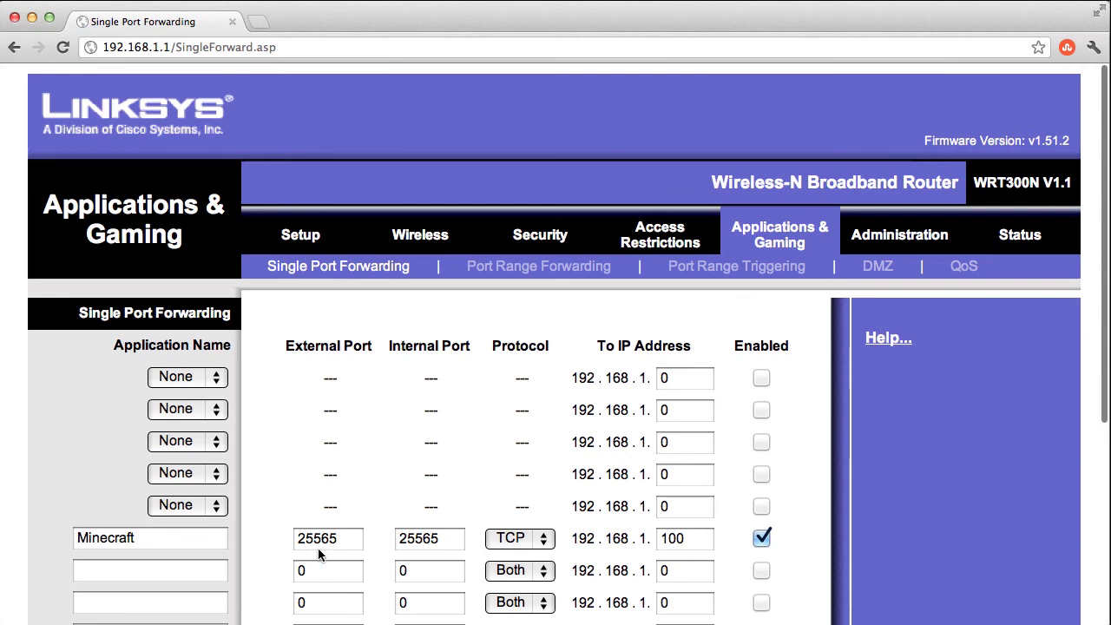
Review the router address and the saved Minecraft rule's ports, protocol, target IP address and enabled setting.
{"action": "left_click", "coordinate": [683, 539]}
{"action": "scroll", "coordinate": [959, 564], "scroll_direction": "down", "scroll_amount": 1}
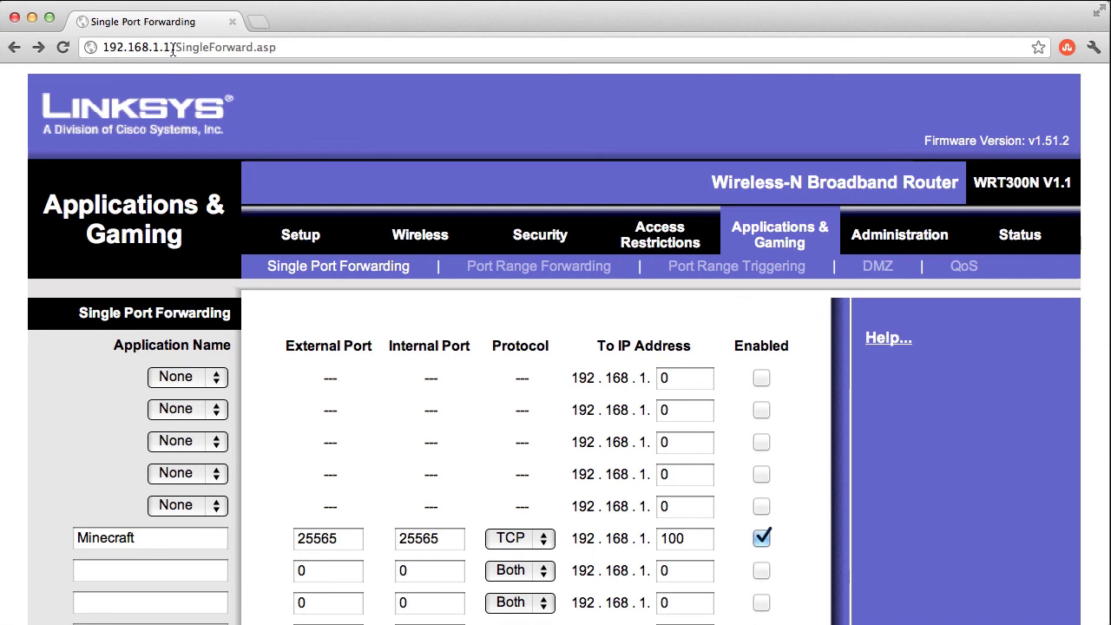
{"action": "left_click_drag", "start_coordinate": [173, 48], "coordinate": [80, 50]}
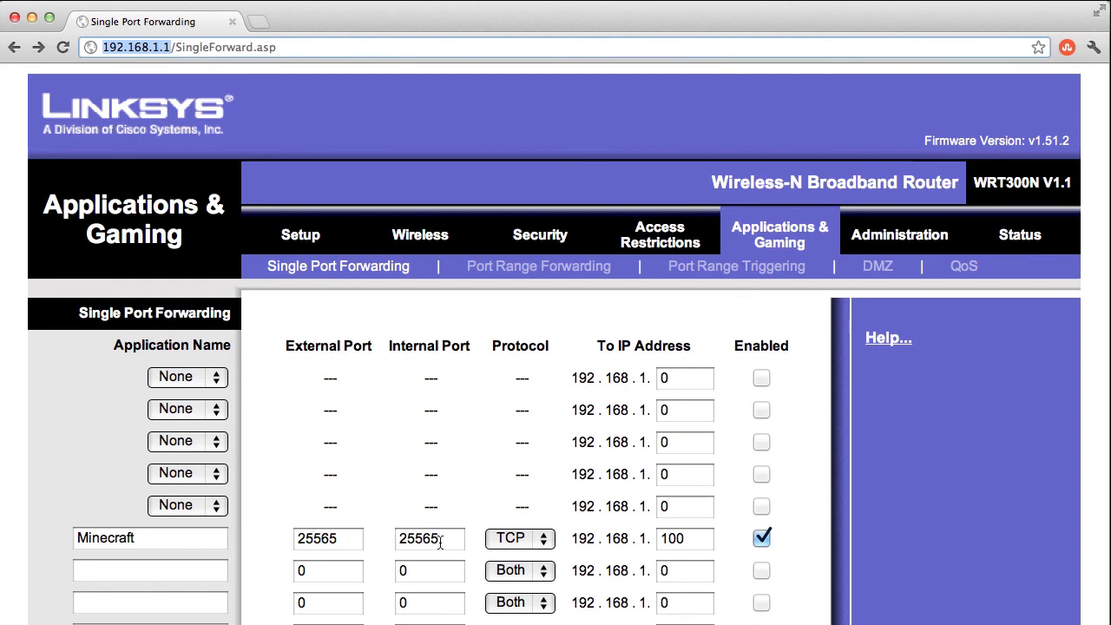
{"action": "scroll", "coordinate": [439, 543], "scroll_direction": "down", "scroll_amount": 1}
{"action": "left_click", "coordinate": [536, 533]}
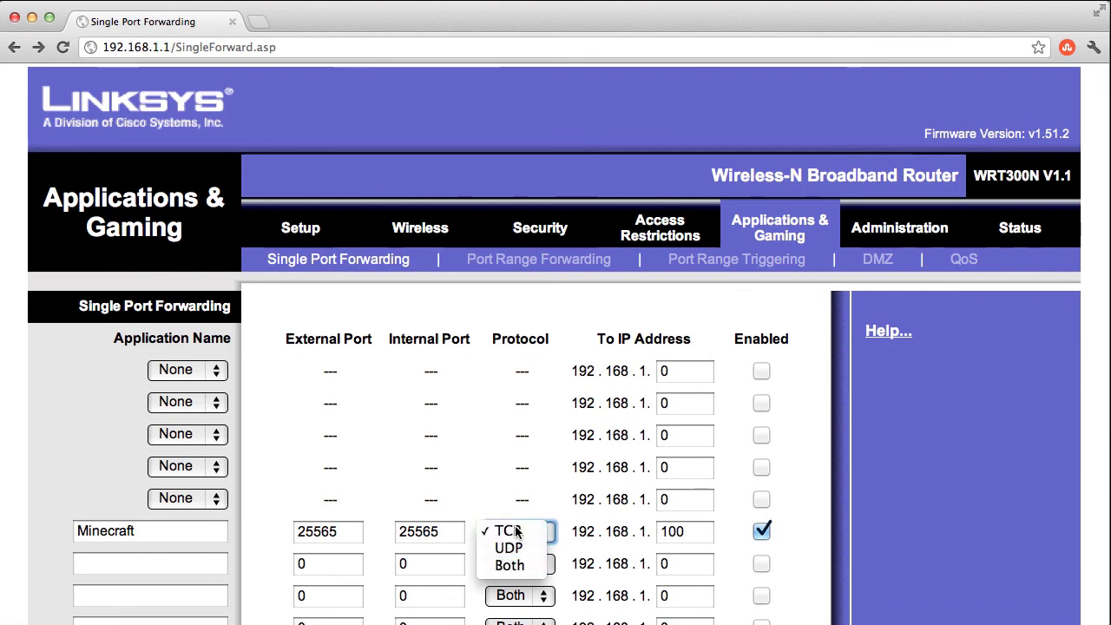
{"action": "left_click", "coordinate": [517, 532]}
{"action": "left_click_drag", "start_coordinate": [711, 532], "coordinate": [643, 531]}
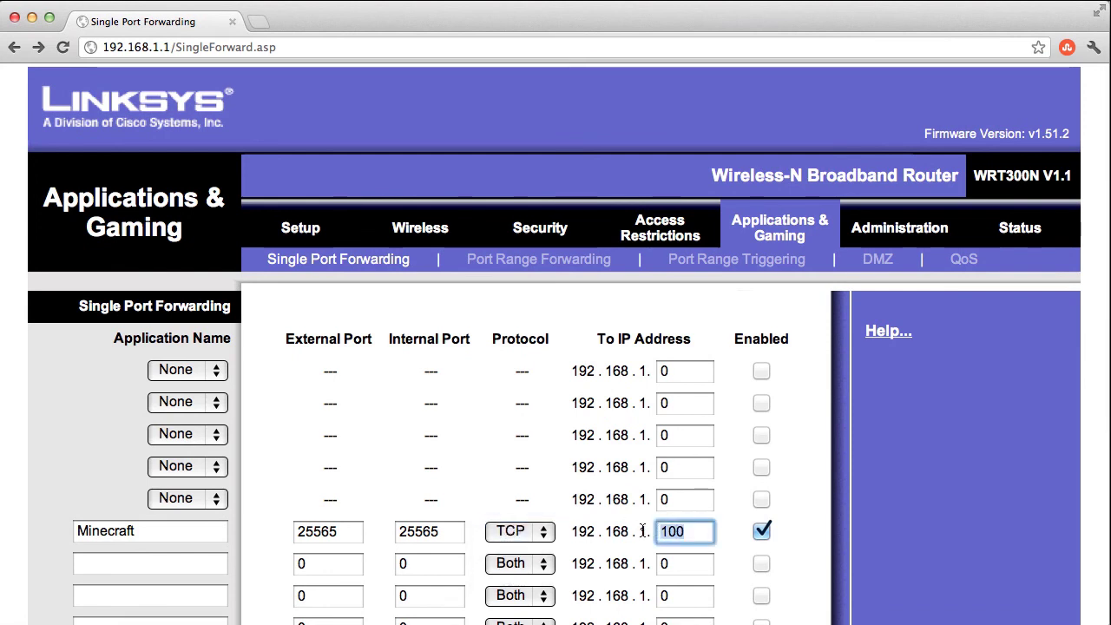
{"action": "left_click", "coordinate": [763, 531]}
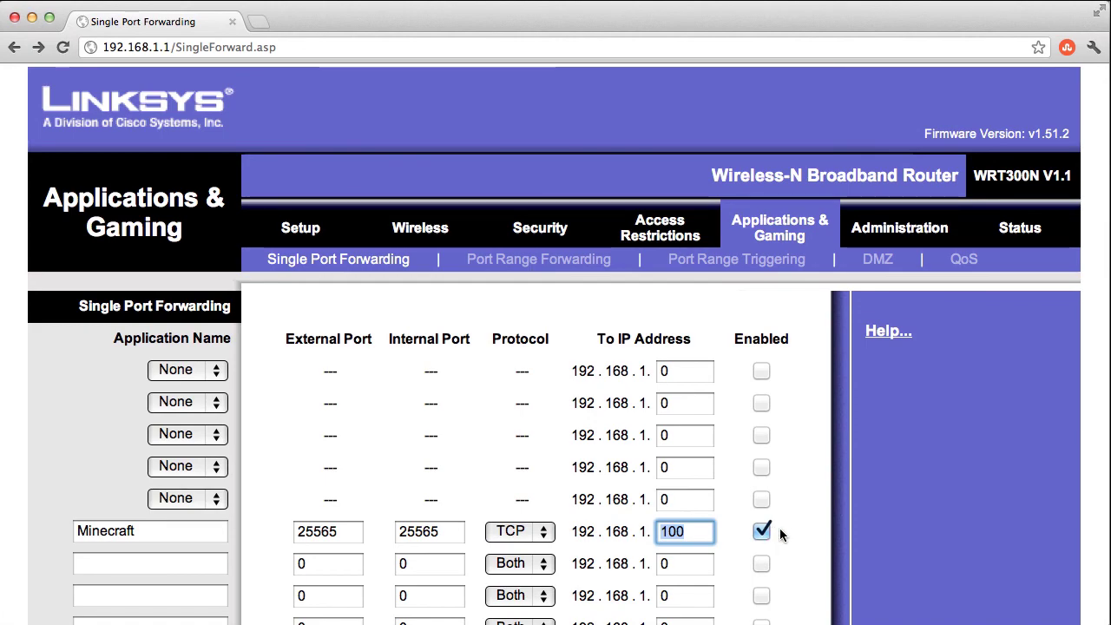